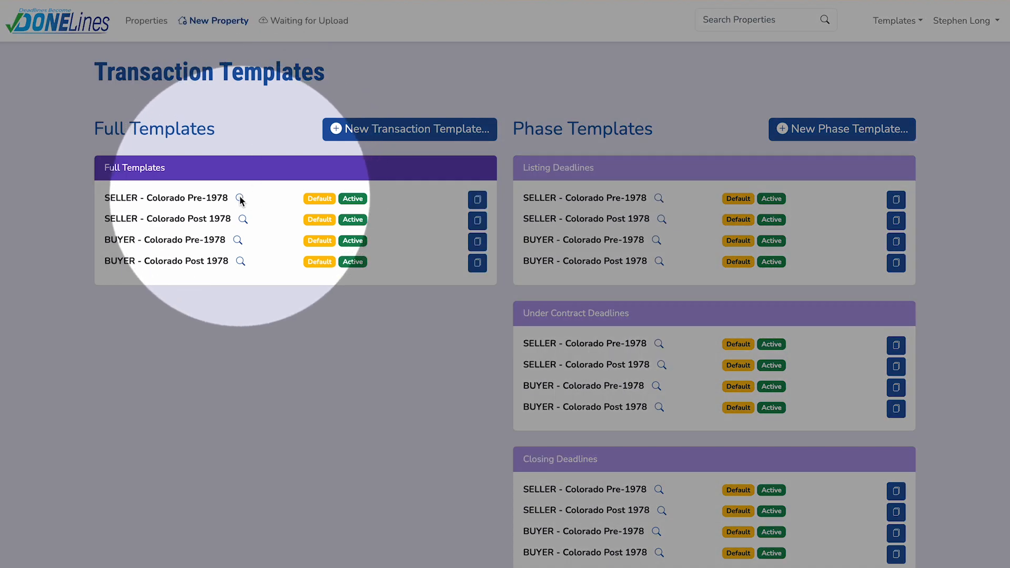
- Review the deadlines in the SELLER - Colorado Pre-1978 and SELLER - Colorado Post 1978 full templates
click(240, 198)
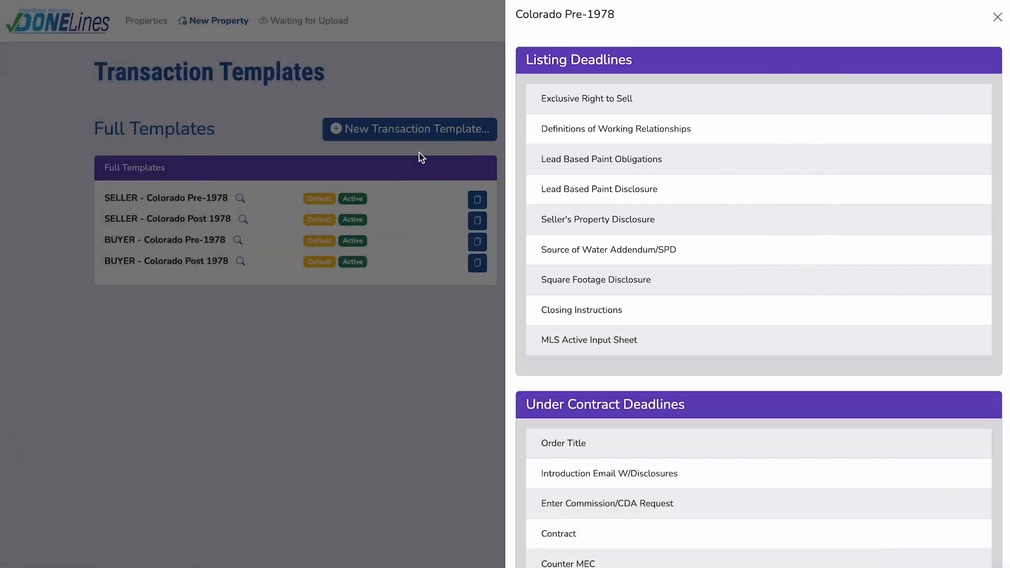
click(419, 158)
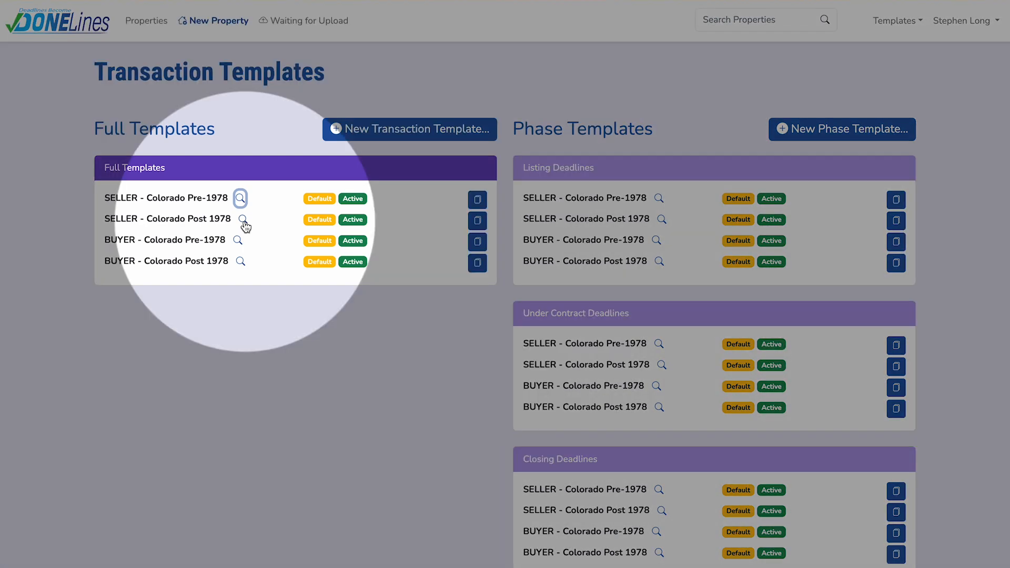
click(243, 219)
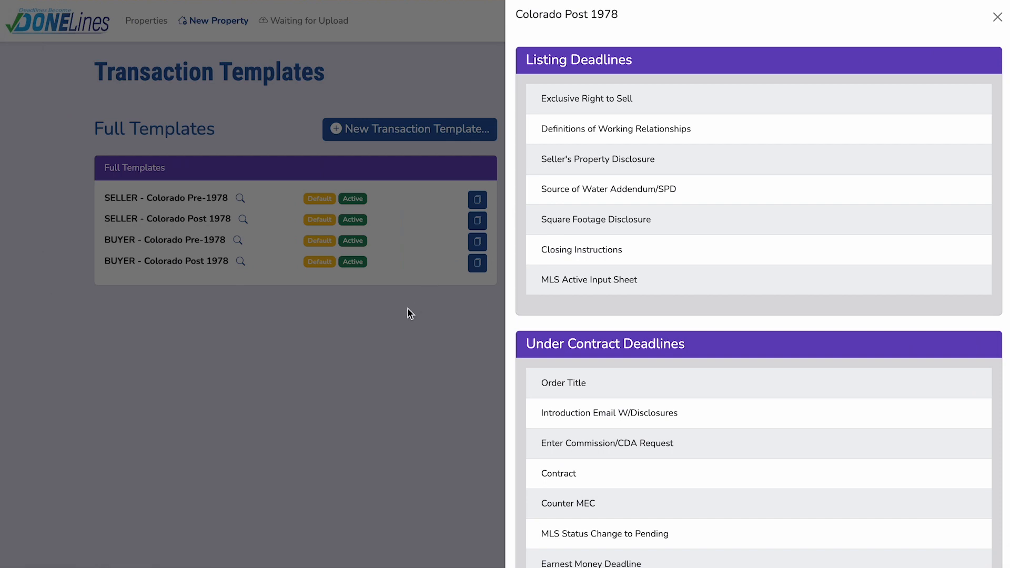
click(408, 308)
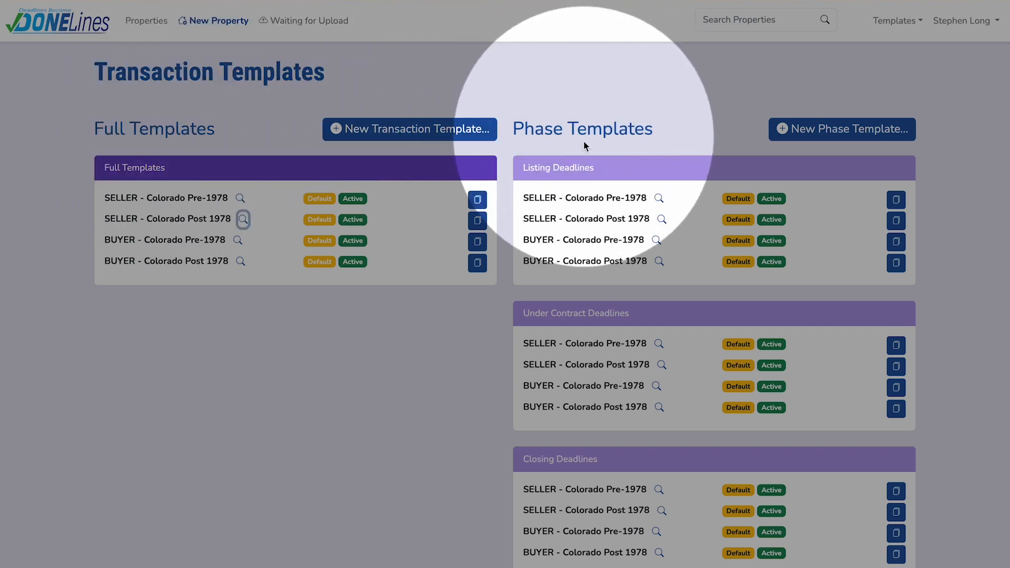
- Review the SELLER - Colorado Pre-1978 phase templates for Listing, Under Contract and Closing Deadlines
click(659, 198)
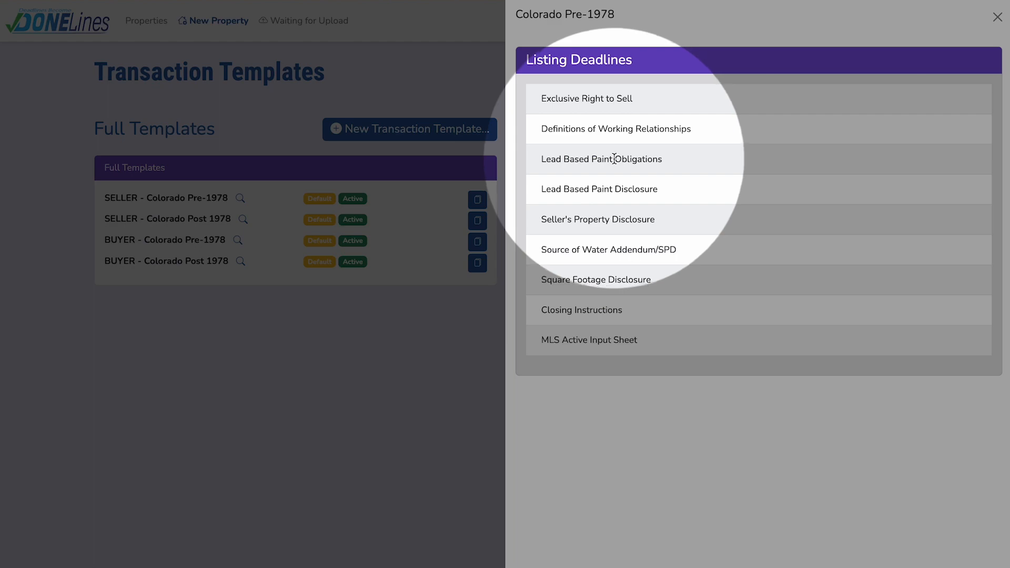
click(496, 322)
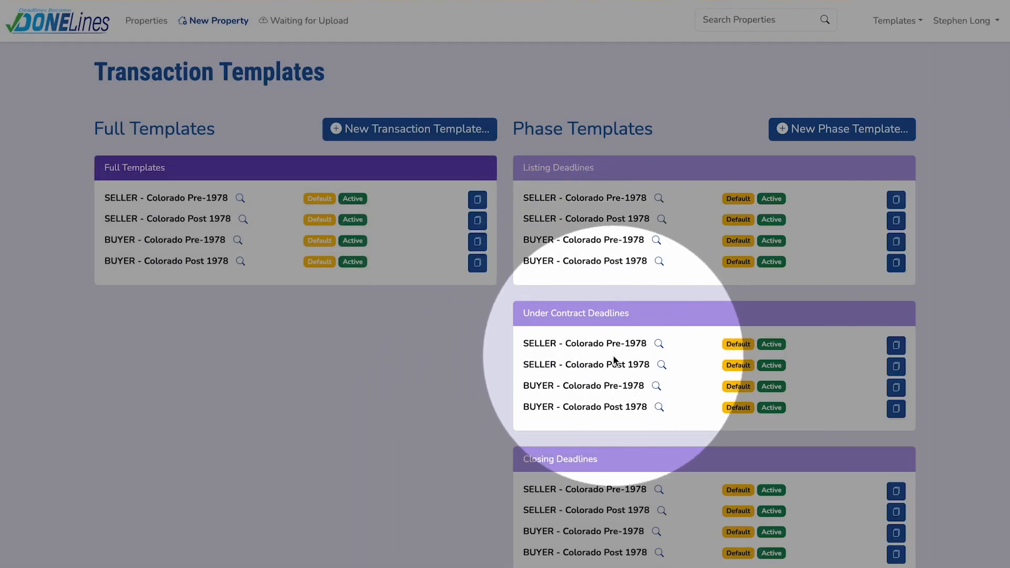
click(658, 343)
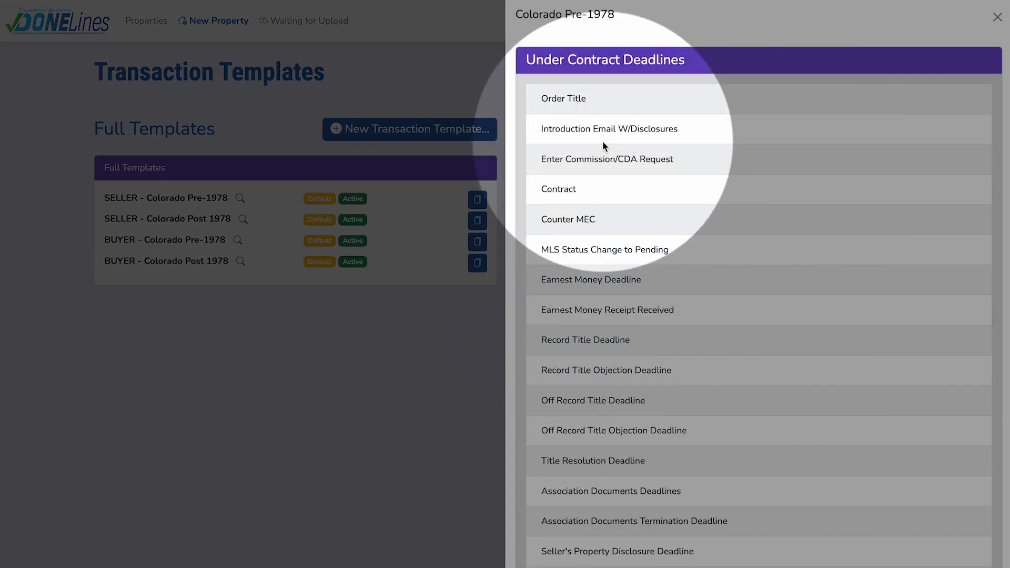
scroll(607, 151, down, 8)
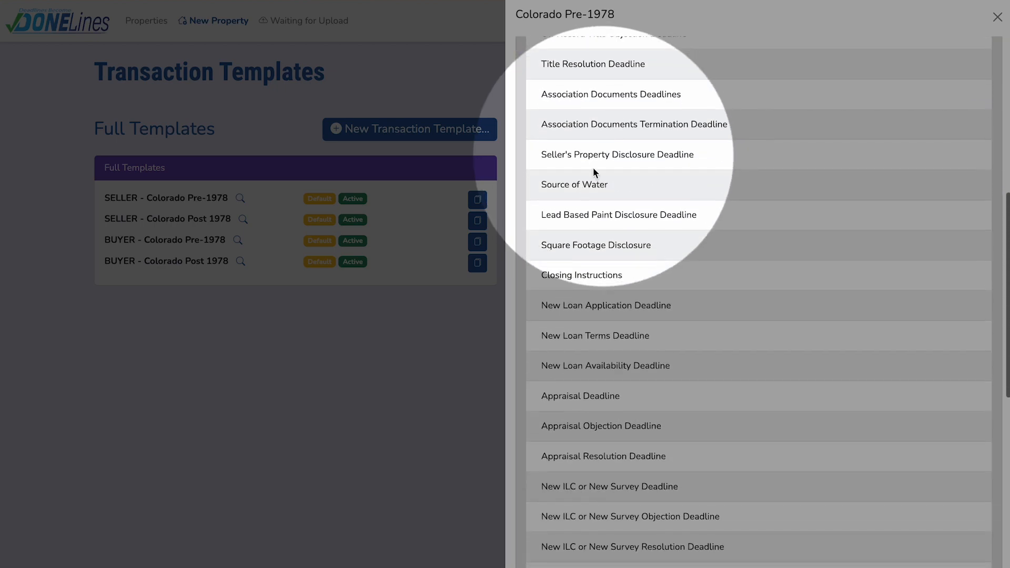
click(474, 317)
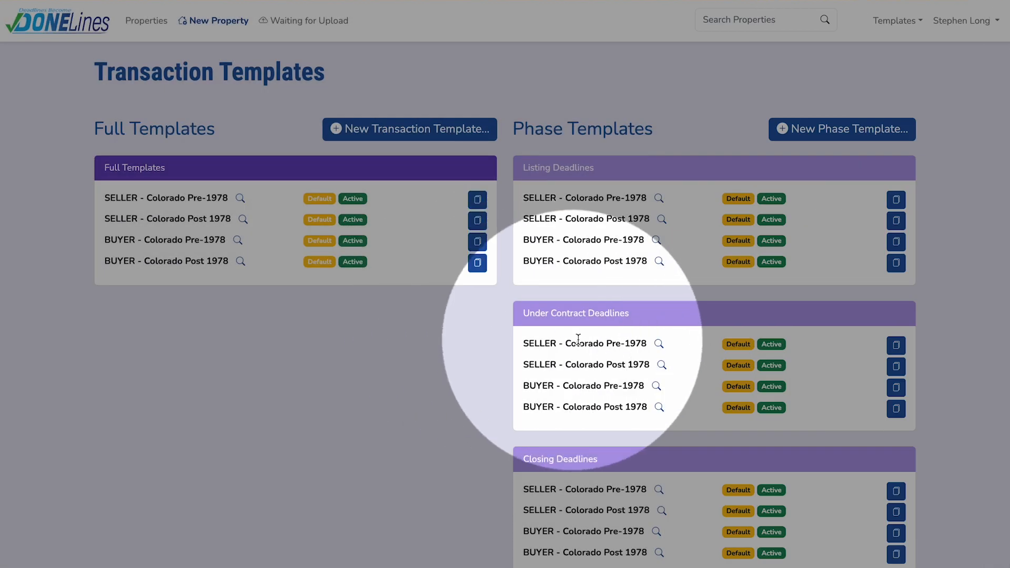
scroll(578, 339, down, 2)
click(658, 406)
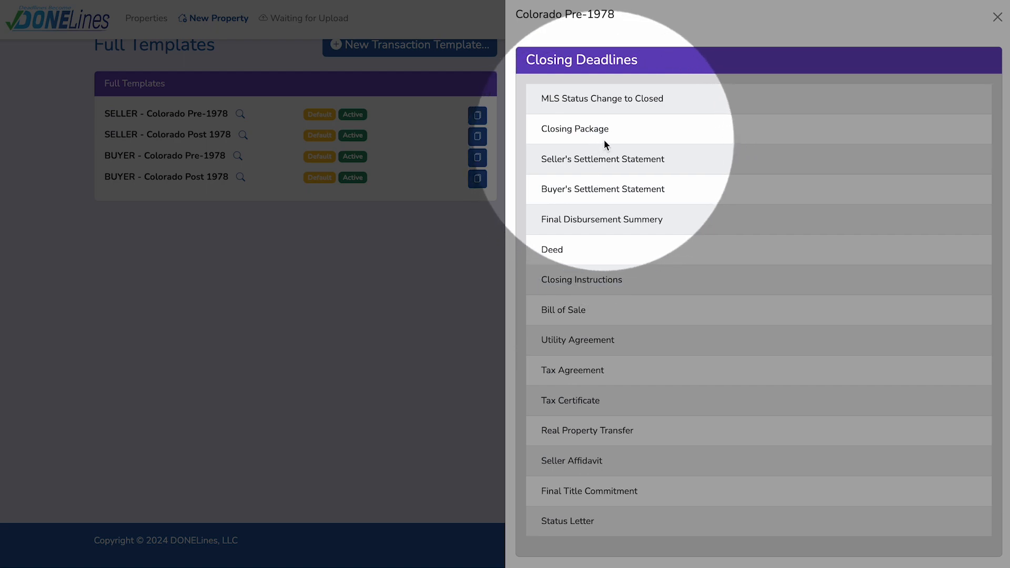
click(456, 219)
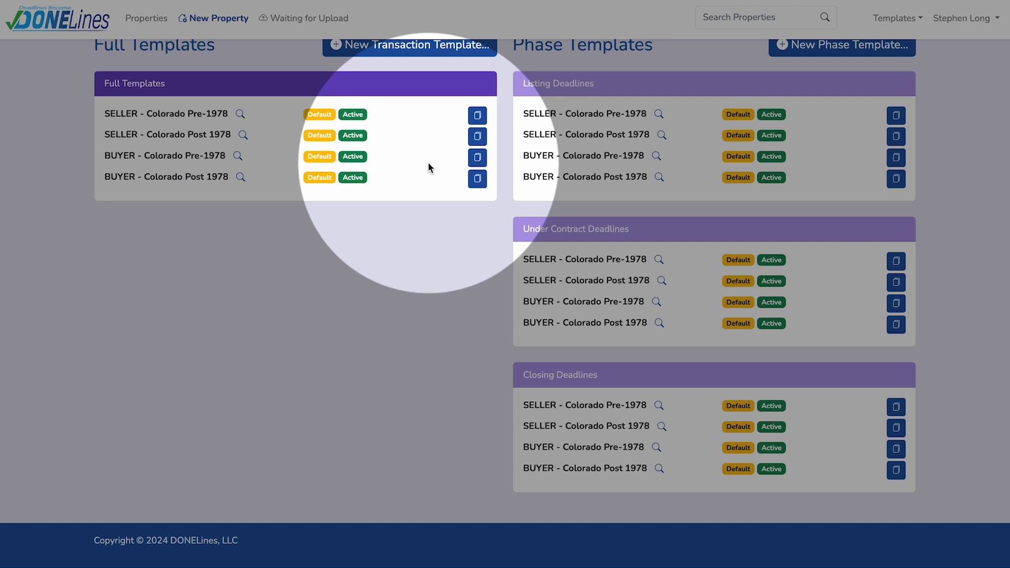
- Duplicate the BUYER - Colorado Post 1978 full template and name the copy "Colorado Post 1978 (Office Tempalte)"
scroll(428, 162, up, 1)
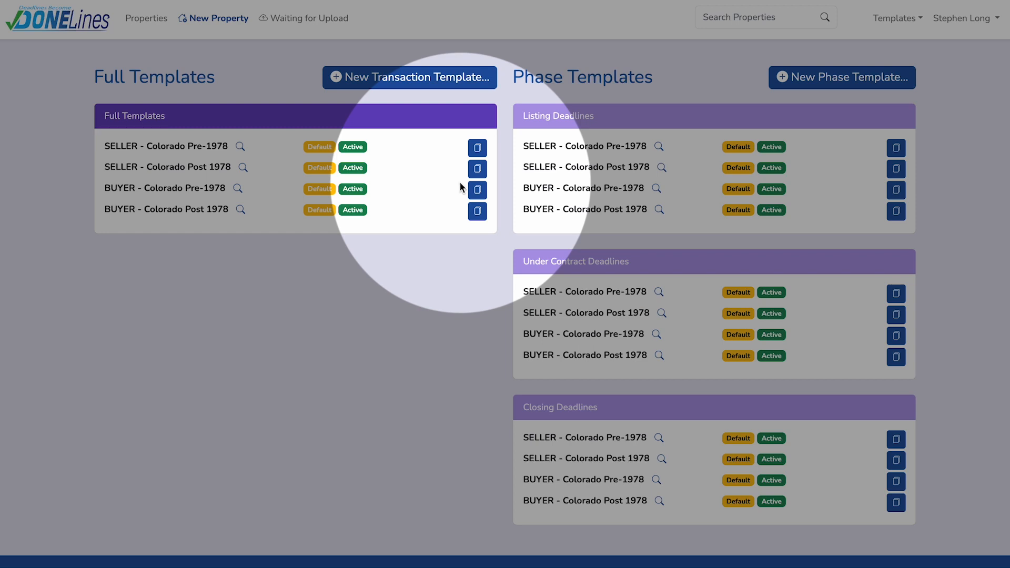
click(477, 211)
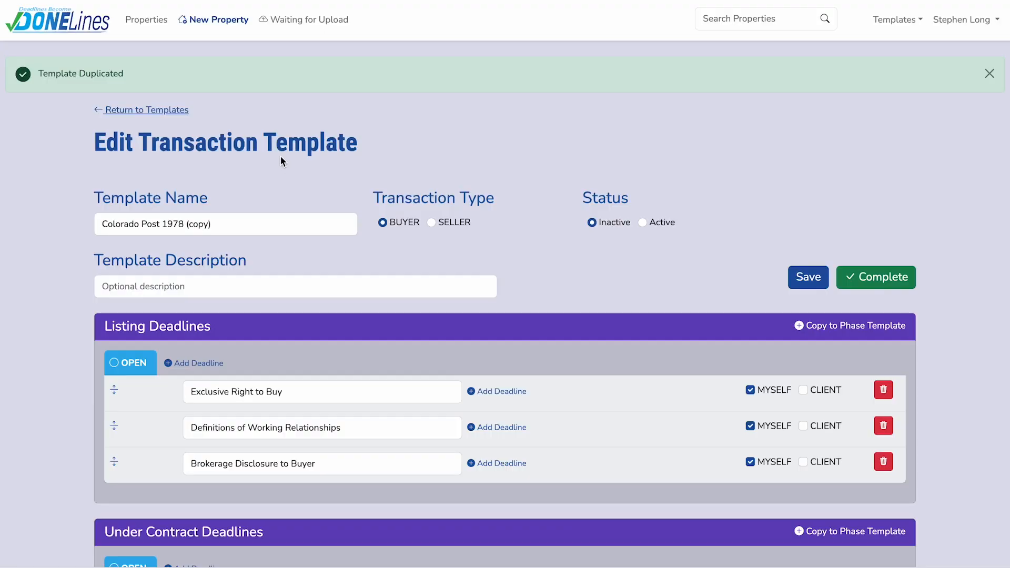
double_click(201, 223)
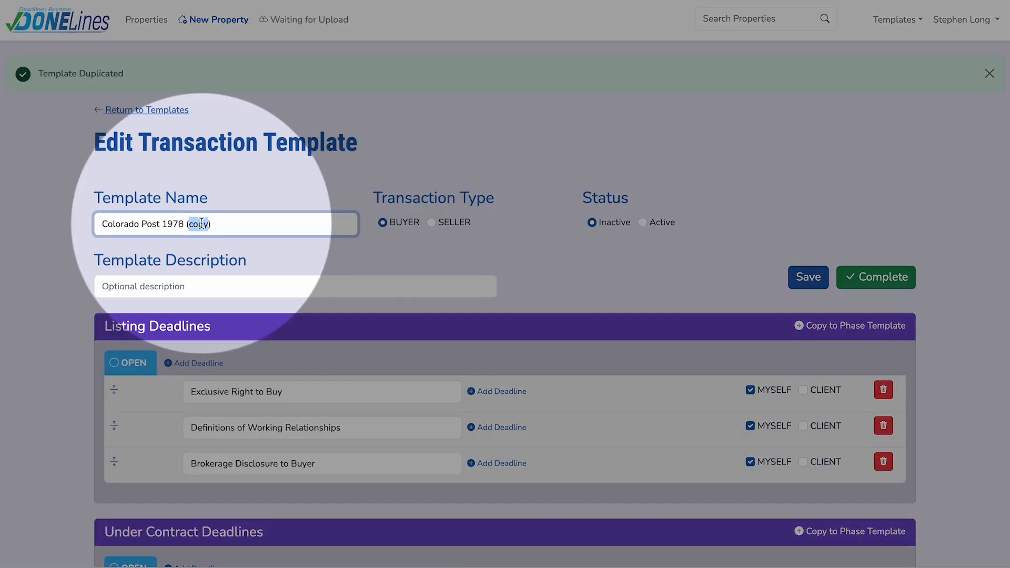
text(Office Tempalte)
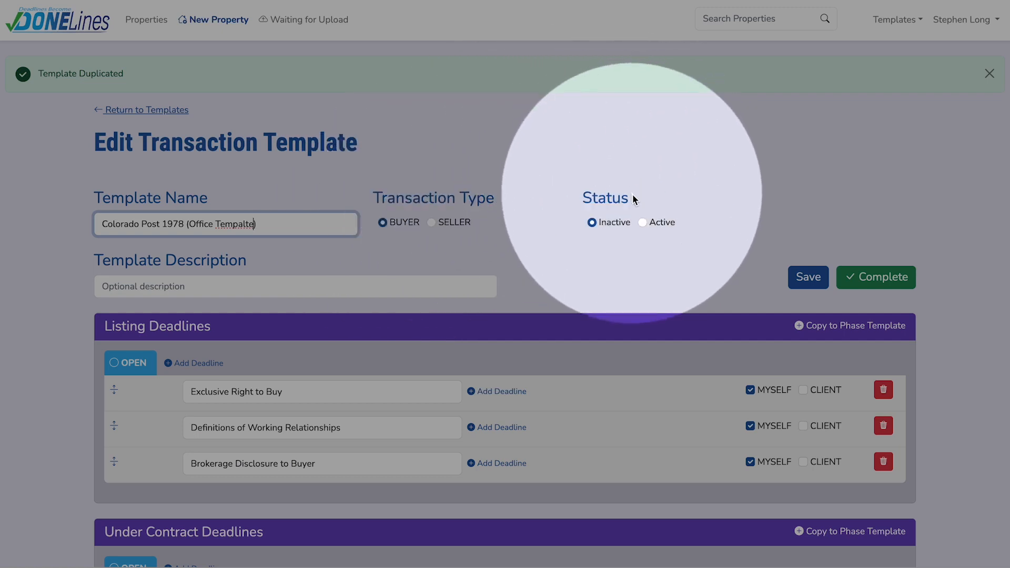
- Set the template to Active and save it with the description "Tempalte to use with Buyers buying a home after 1978 for my office"
click(643, 223)
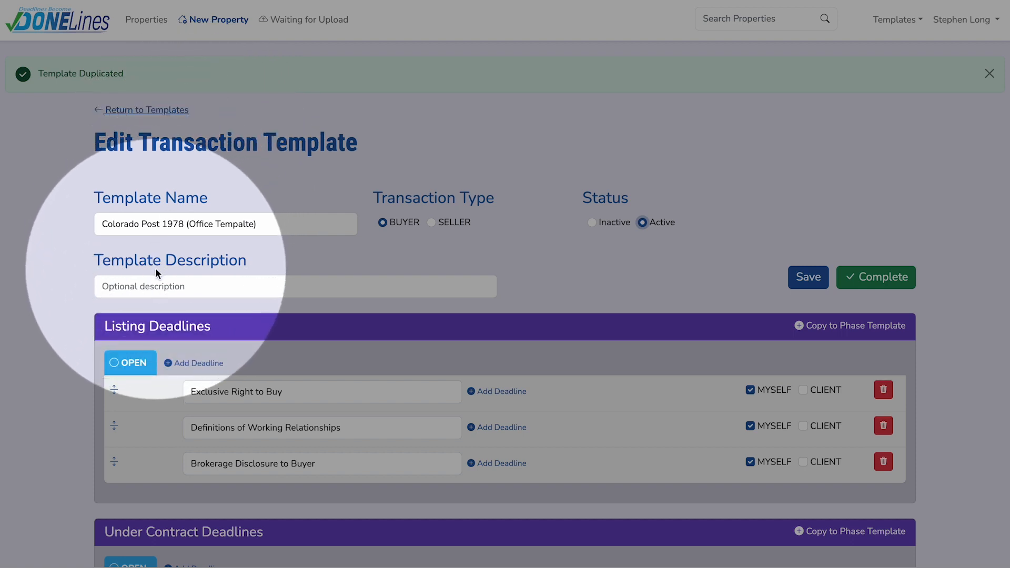
click(153, 284)
text(T)
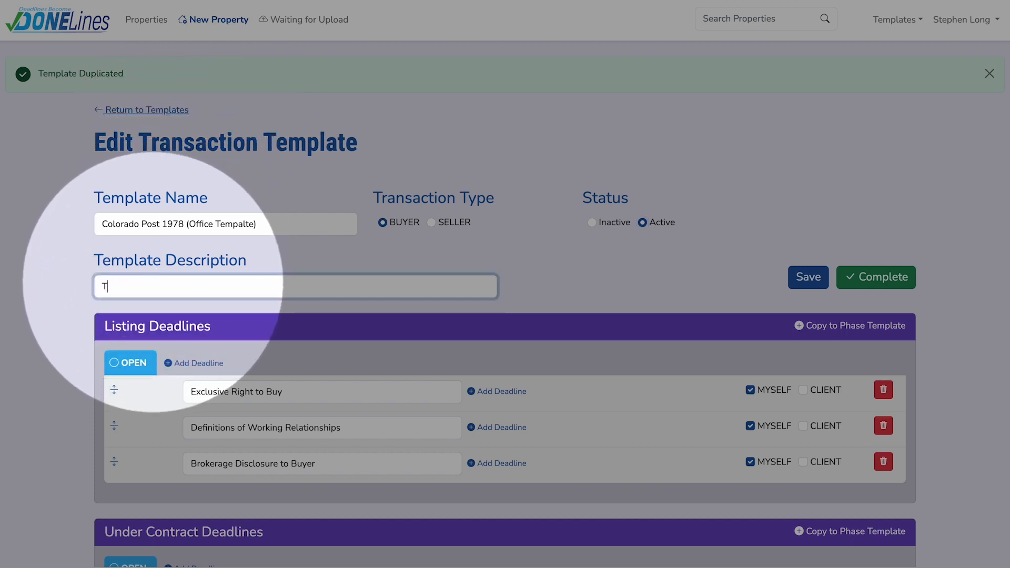
text(empalte to use with Buyers buo)
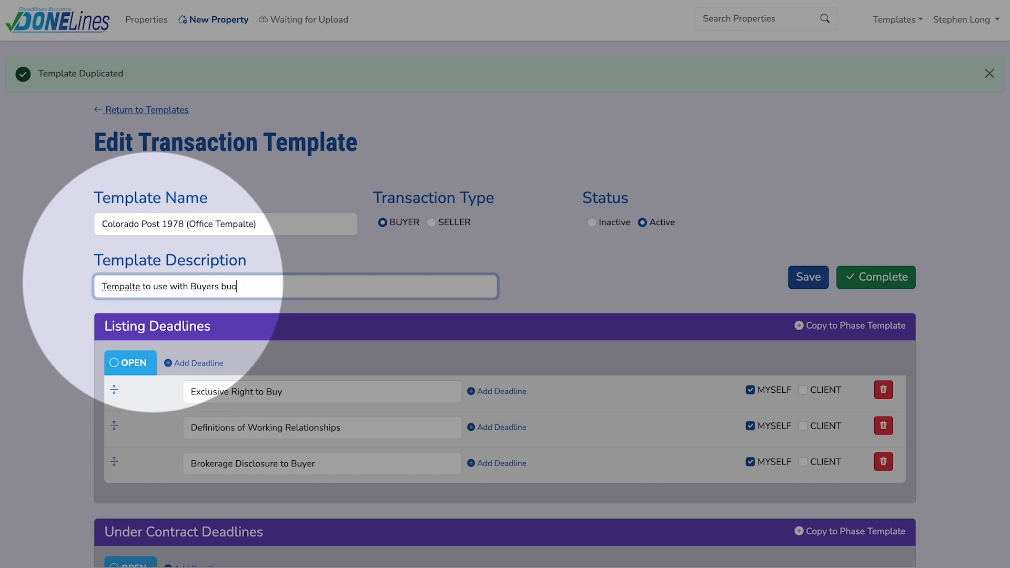
key(BackSpace)
text(ying after)
key(BackSpace)
key(BackSpace)
key(BackSpace)
key(BackSpace)
key(BackSpace)
text(home after 1978 for my office)
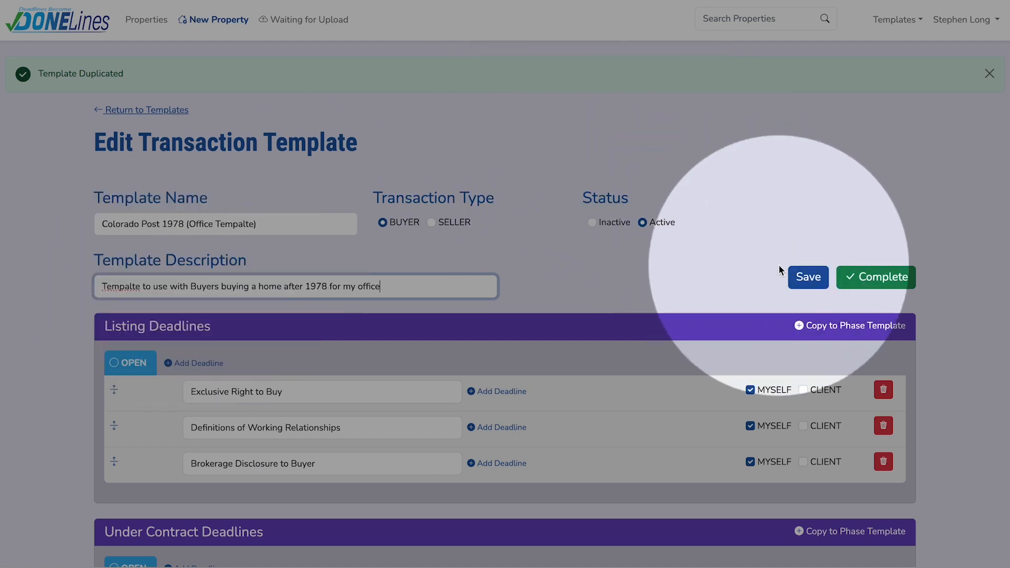
click(806, 277)
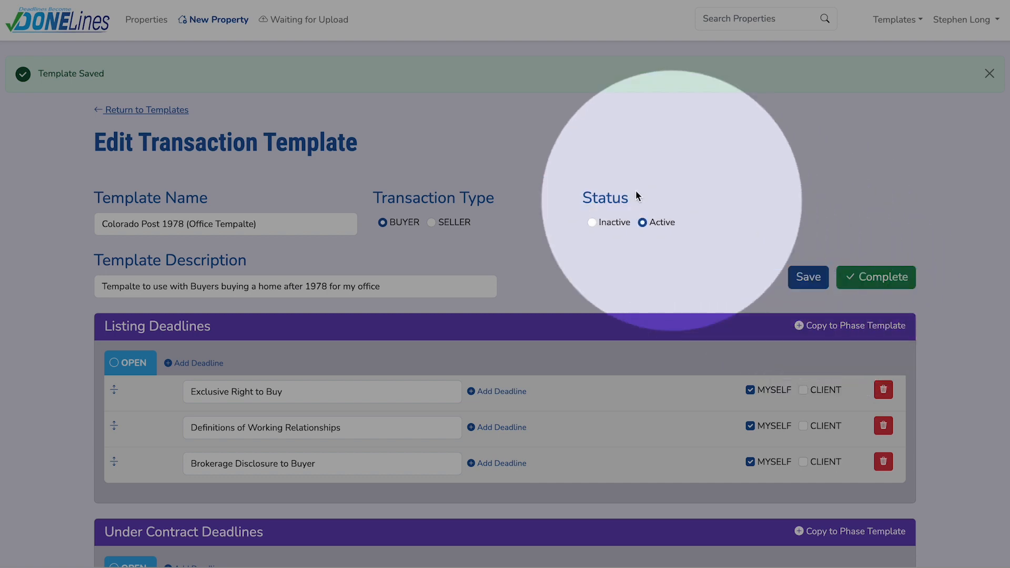
- Add the listing deadlines "New Deadline" above Exclusive Right to Buy and "new Deadline Number 2" directly below it
scroll(305, 243, down, 2)
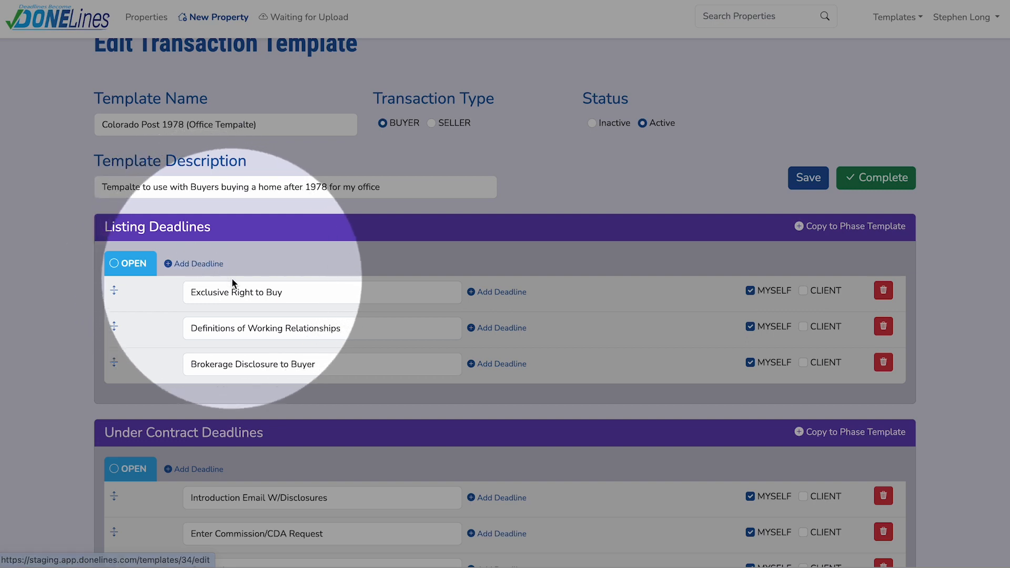
click(199, 264)
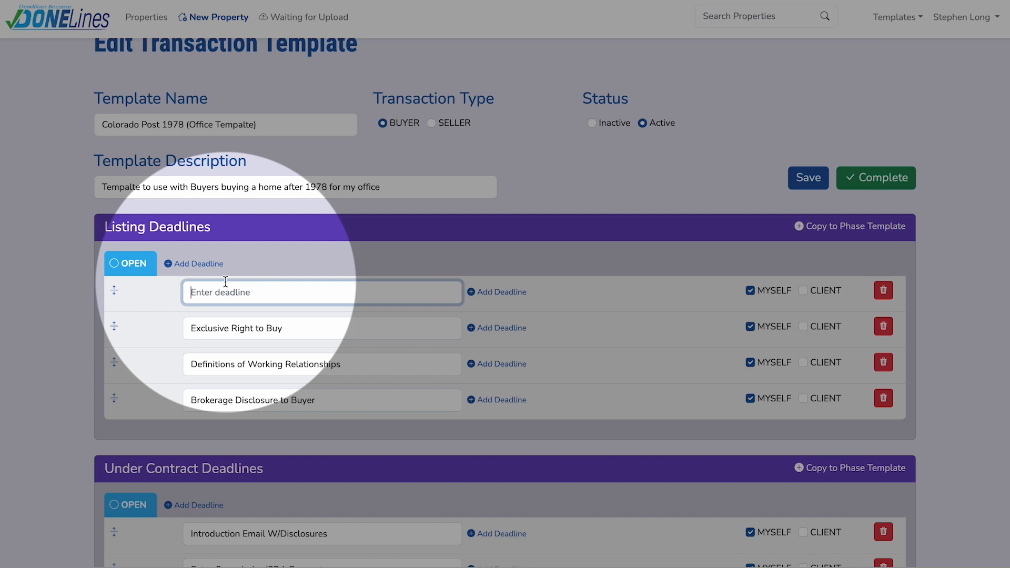
text(New Deadline)
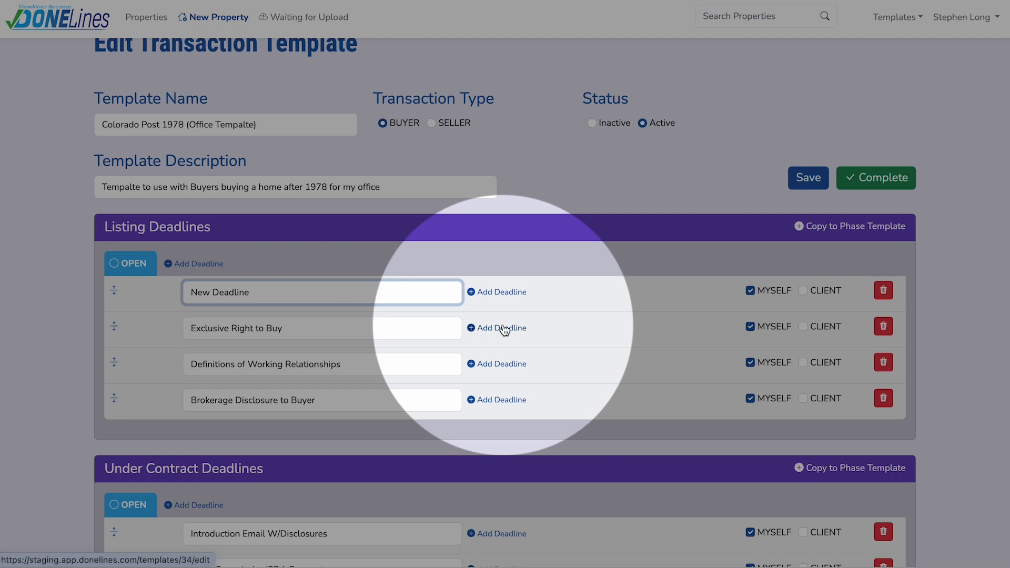
click(504, 328)
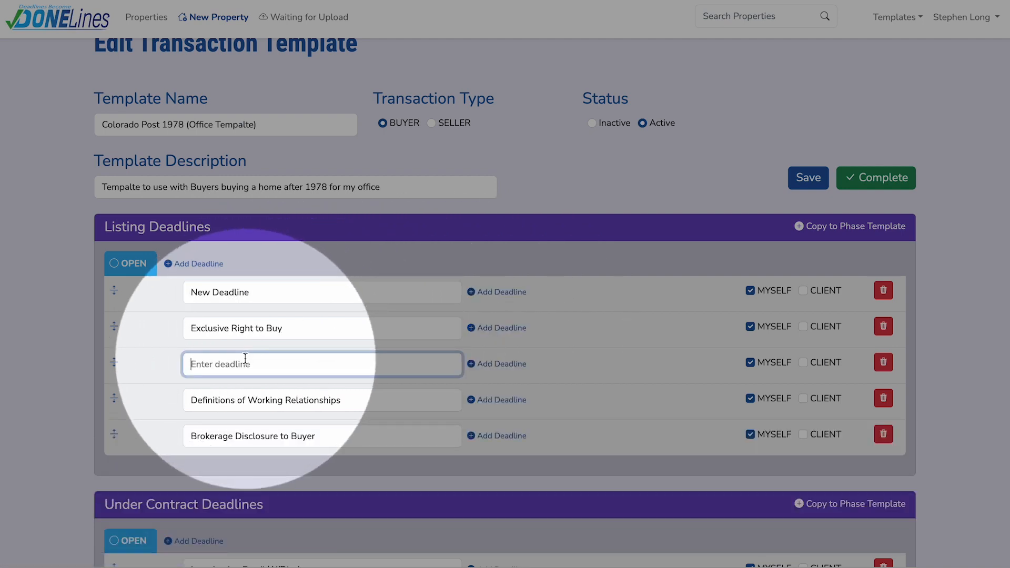
text(new Deadline Number 2)
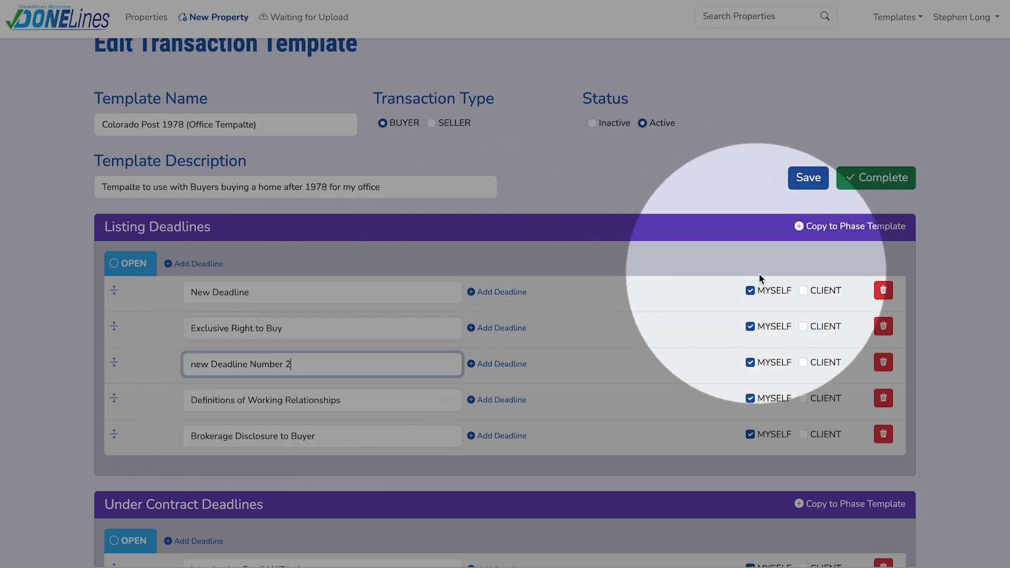
- Assign the New Deadline listing item to the client as well and remove that assignment again
click(804, 289)
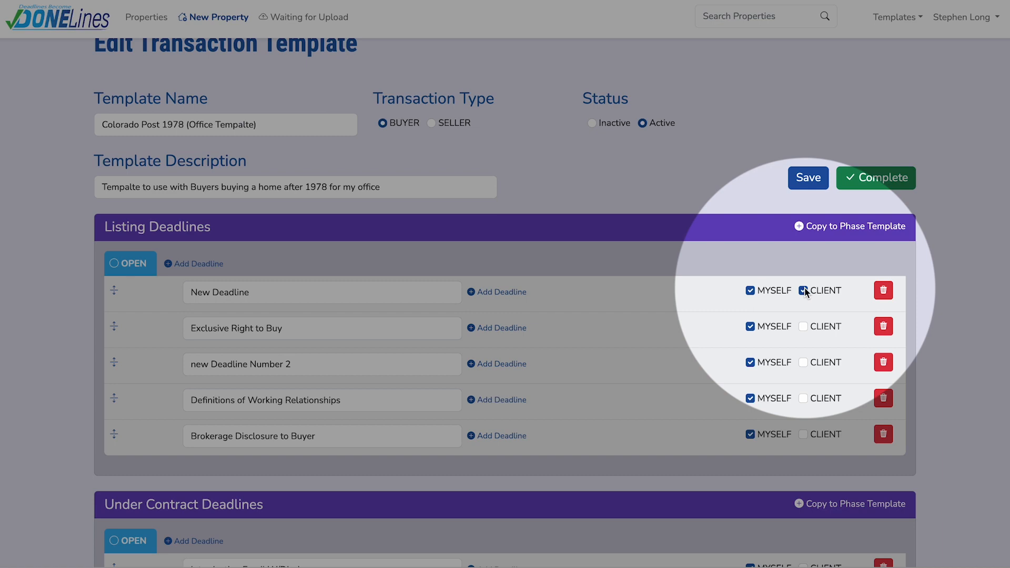
click(803, 291)
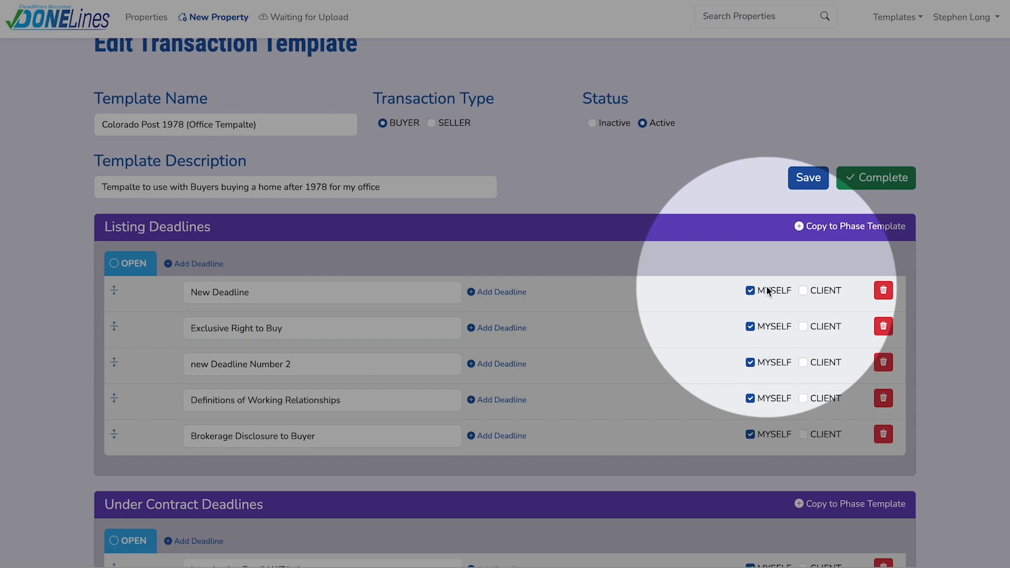
- Try to reorder the Enter Commission/CDA Request item within the Under Contract Deadlines
scroll(767, 290, down, 4)
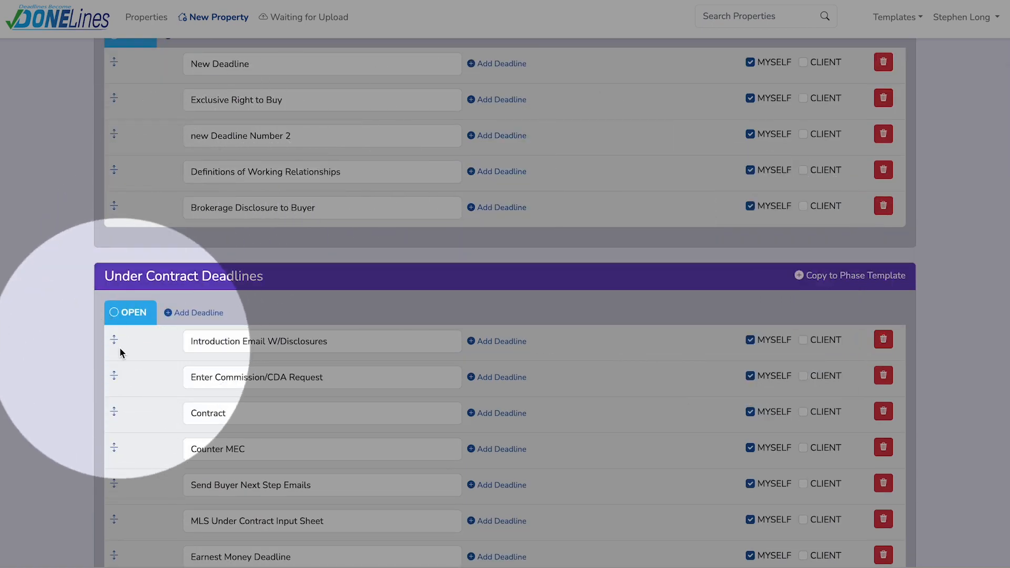
scroll(120, 351, down, 1)
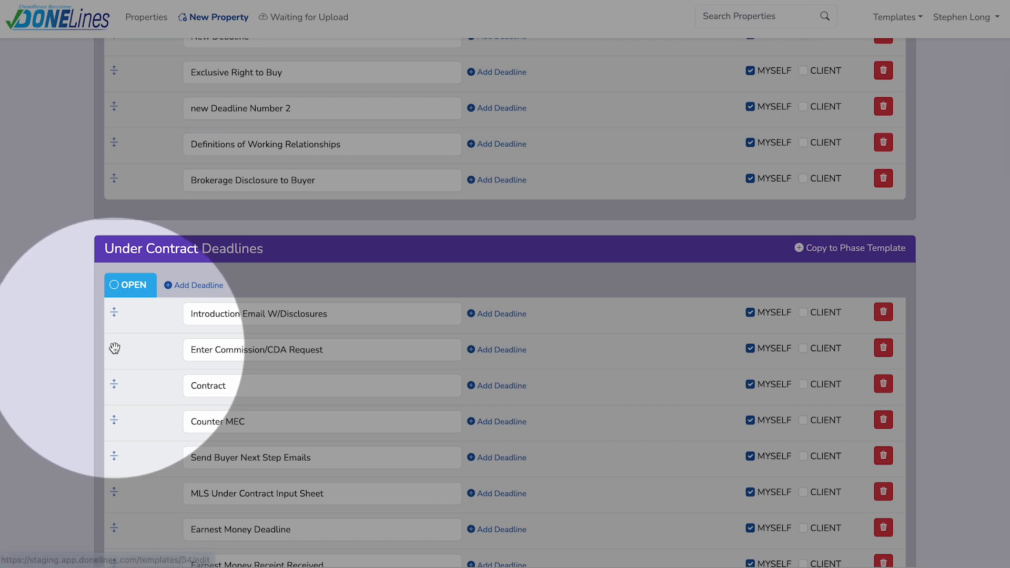
mouse_move(113, 349)
mouse_down()
mouse_move(106, 471)
mouse_move(127, 330)
mouse_move(126, 453)
mouse_move(129, 342)
mouse_up()
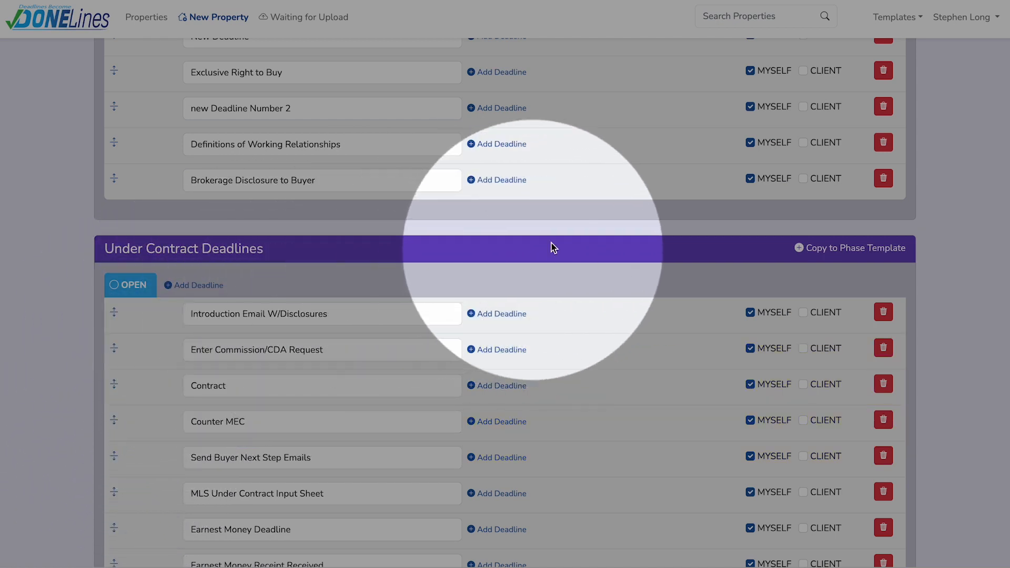
- Create a phase template titled "Colorado Post 1978 (Office Tempalte)" from the Listing Deadlines phase
scroll(552, 248, up, 4)
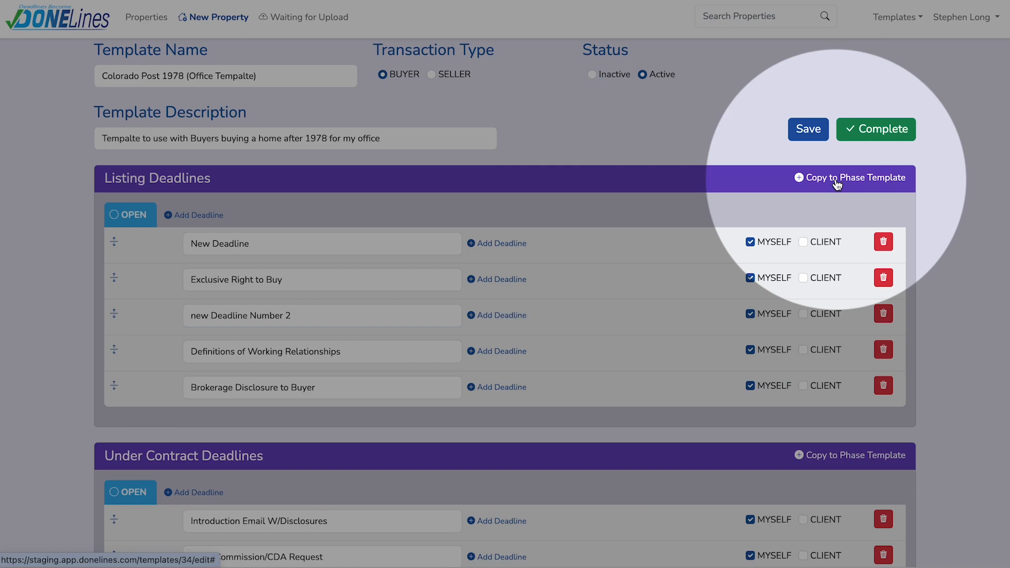
click(838, 179)
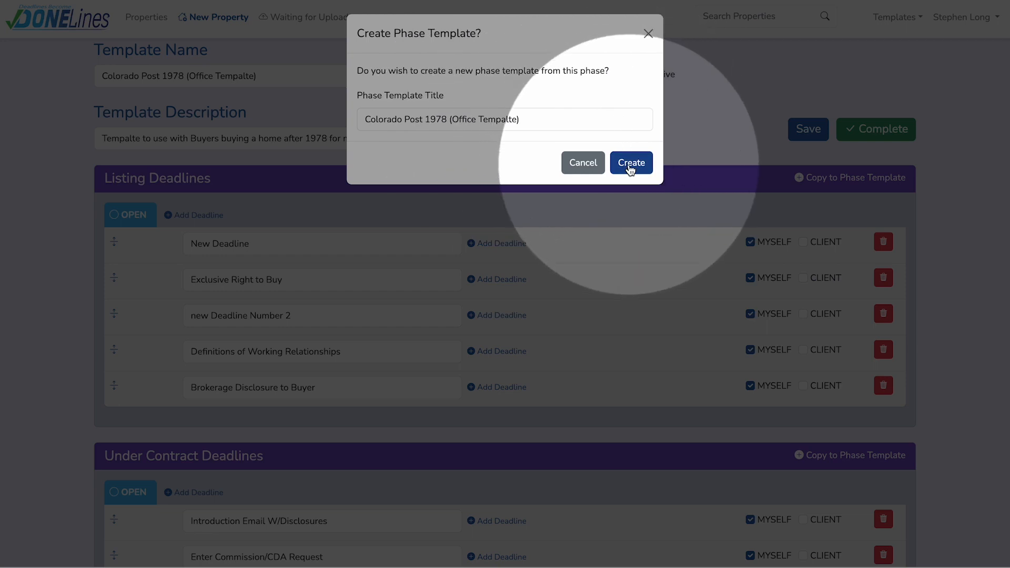
click(631, 164)
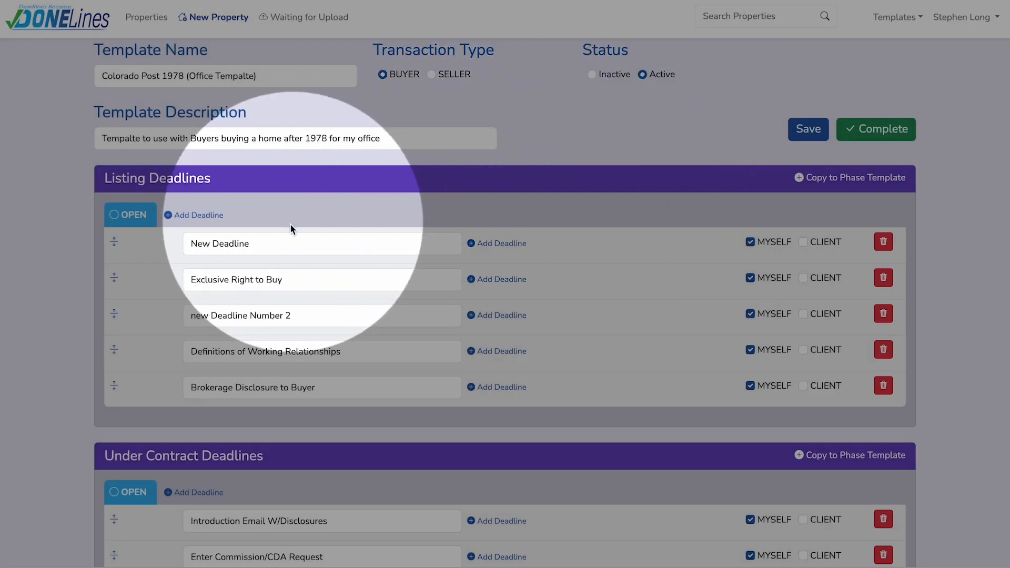
- Add an "Office Specific Disclosure" deadline below Brokerage Disclosure to Buyer in the Listing Deadlines
scroll(284, 323, down, 1)
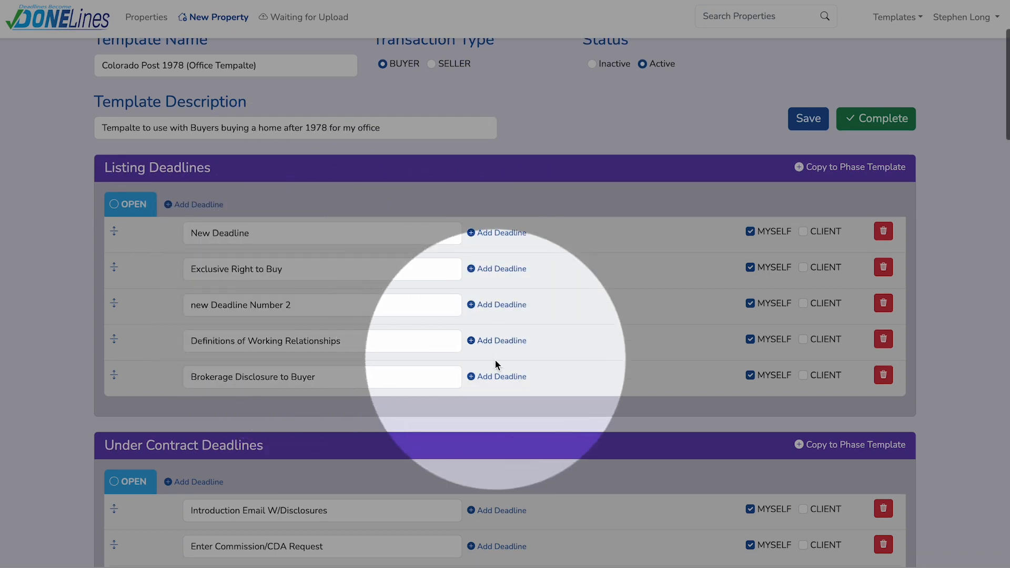
click(493, 378)
click(256, 410)
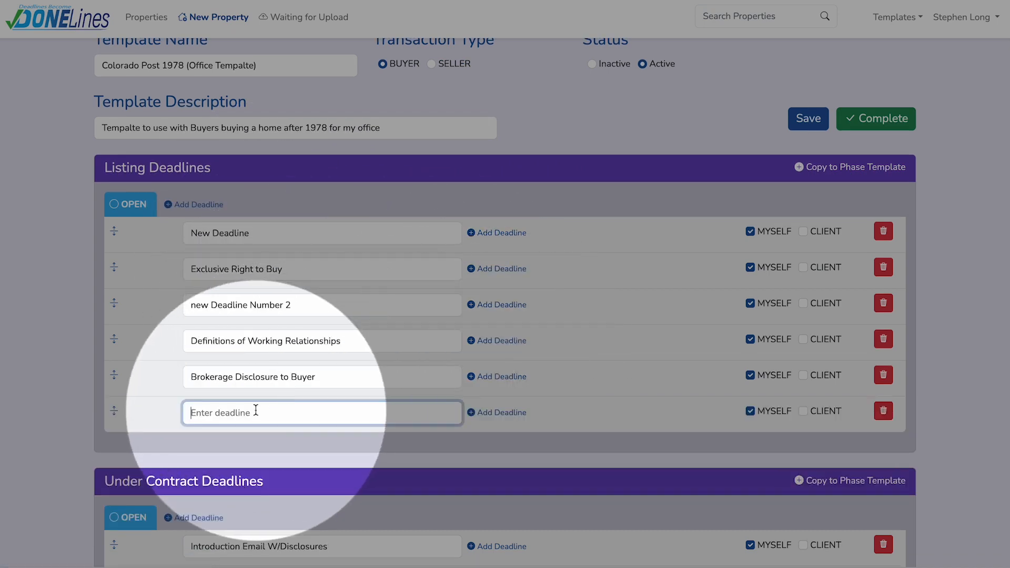
text(Se)
key(BackSpace)
text(Office Specific Disclosure)
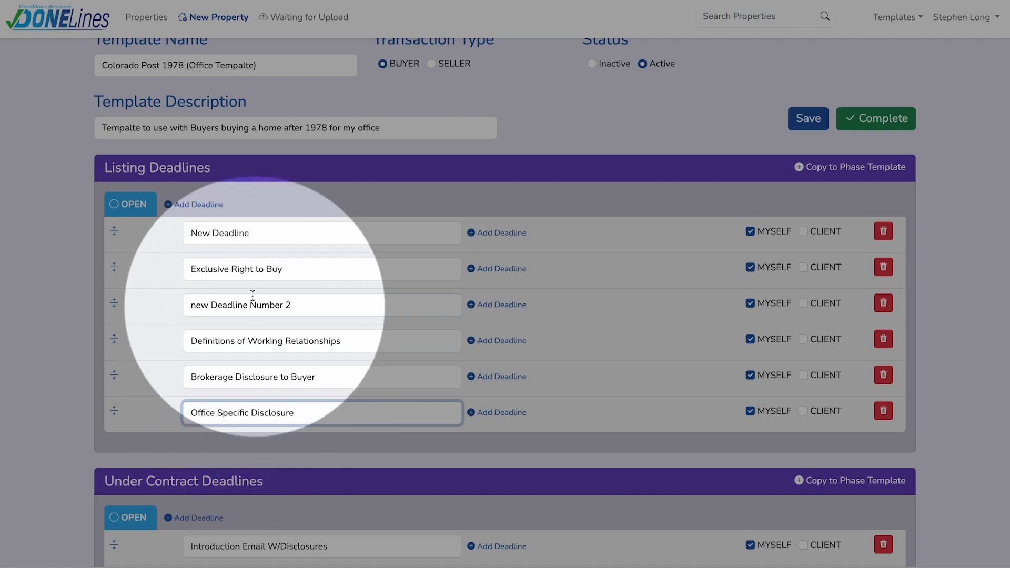
- Add an "Office Specific Disclosure" deadline below Send Buyer Next Step Emails in the Under Contract Deadlines
scroll(252, 296, down, 8)
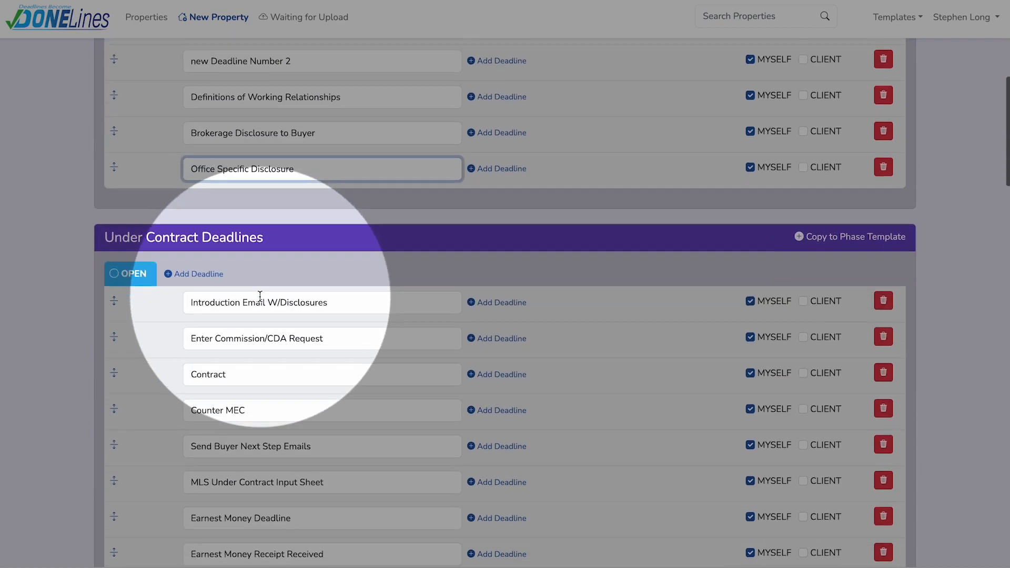
scroll(260, 297, down, 1)
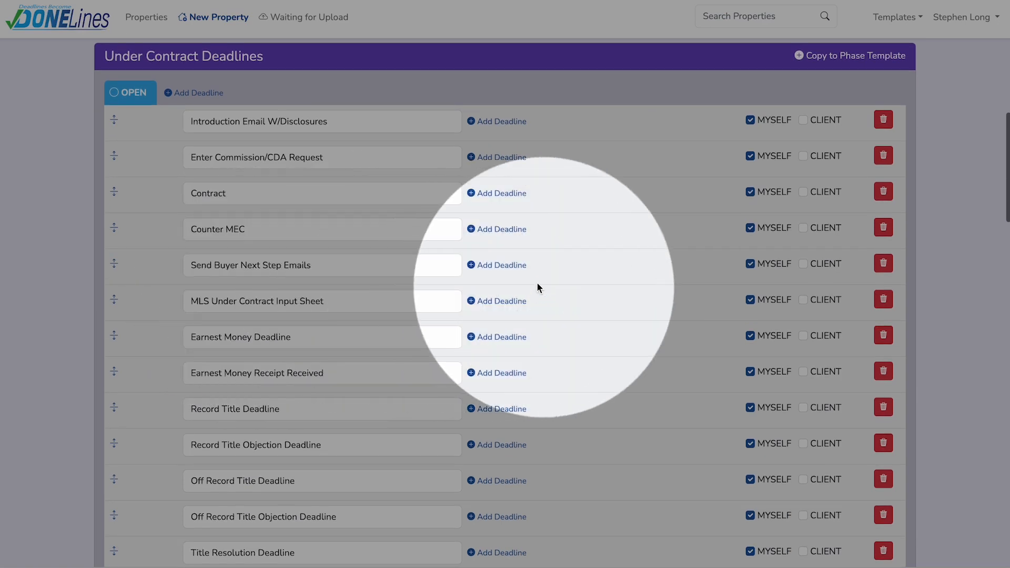
click(298, 292)
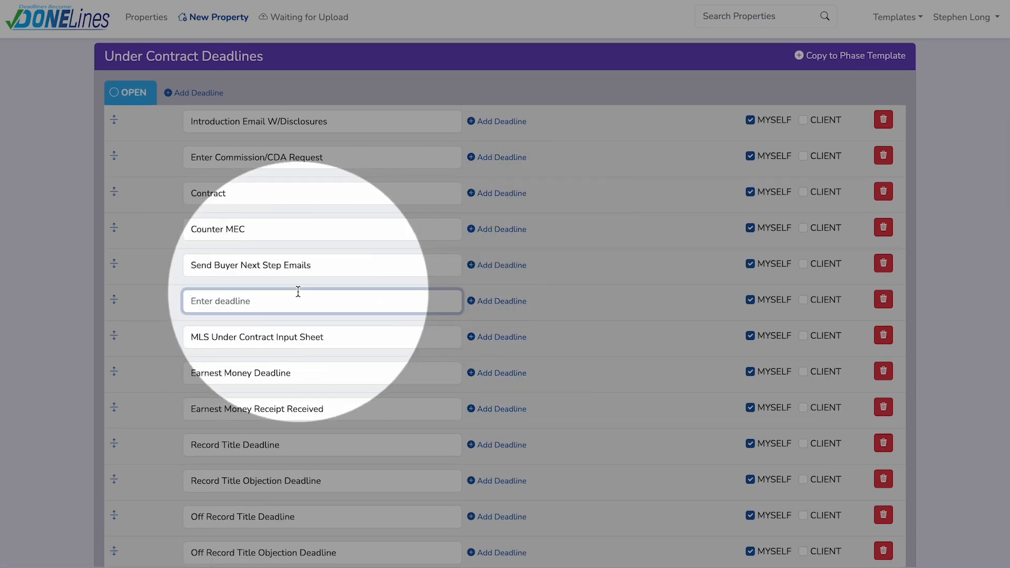
text(Office Spe)
text(cific Disclo)
key(BackSpace)
text(isclosure)
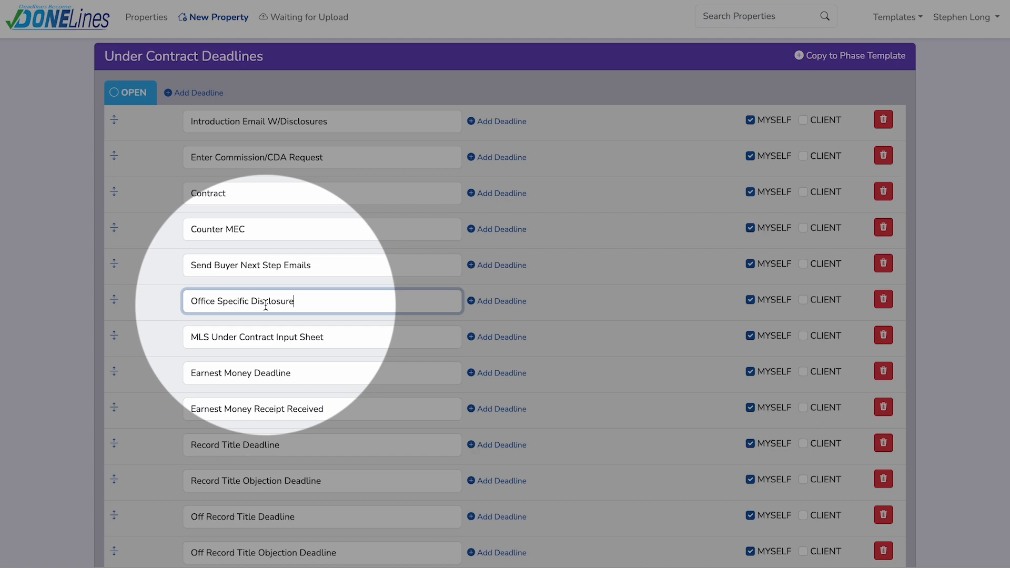
- Add a "Commission Check" deadline below Closing Date at the end of the Under Contract Deadlines
scroll(266, 306, down, 9)
scroll(265, 309, down, 15)
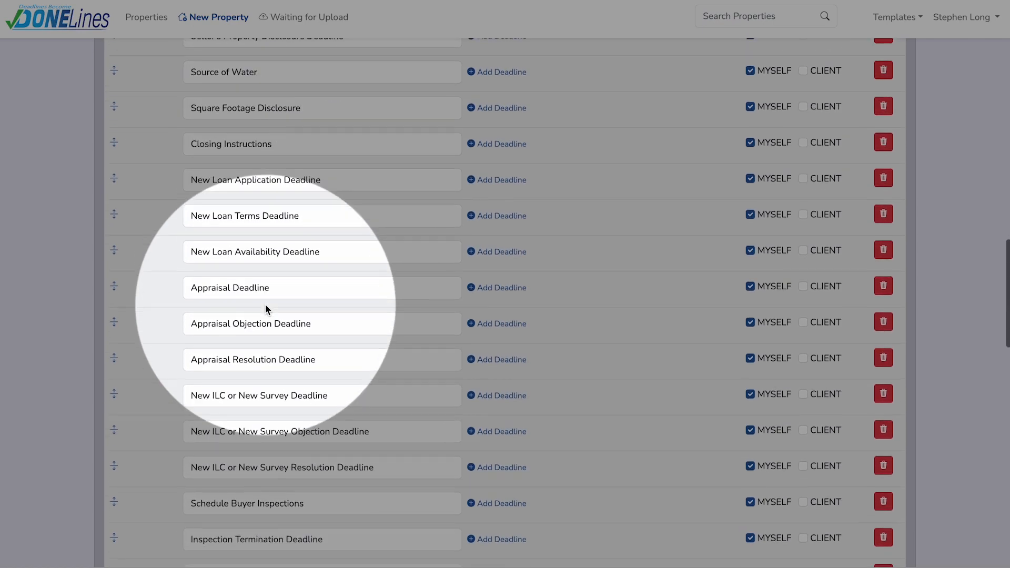
scroll(265, 305, down, 1)
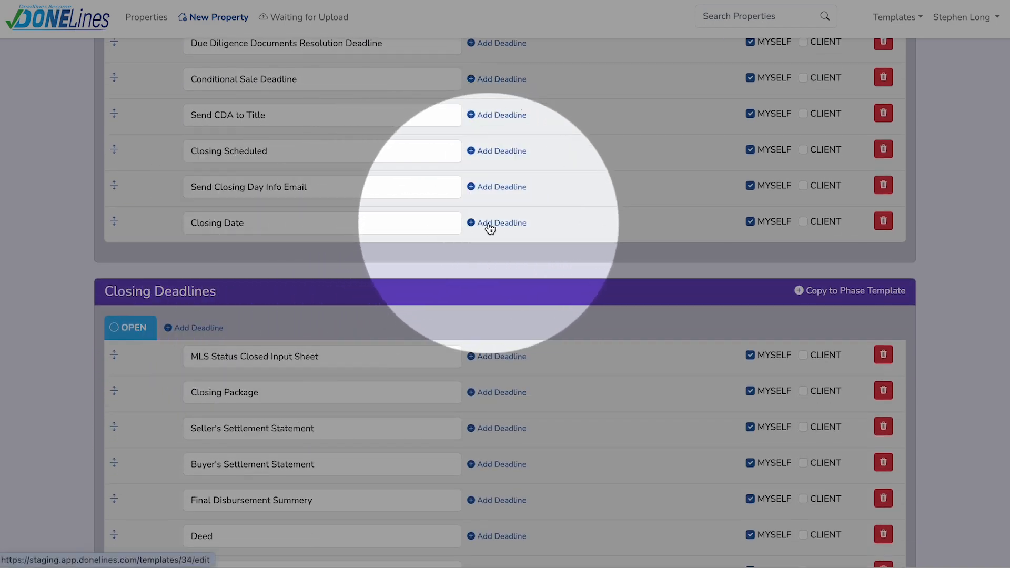
click(485, 222)
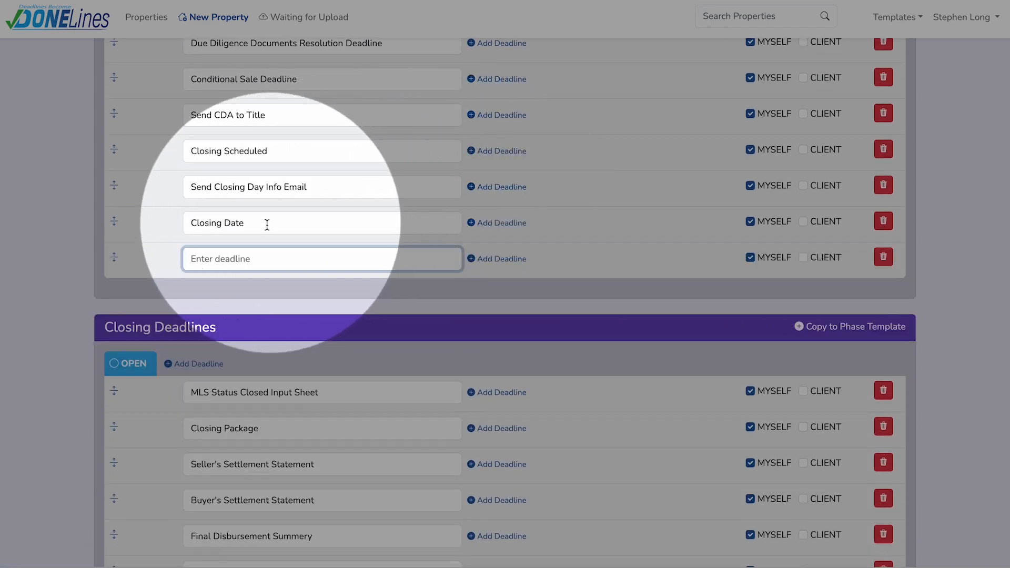
text(Commission Check)
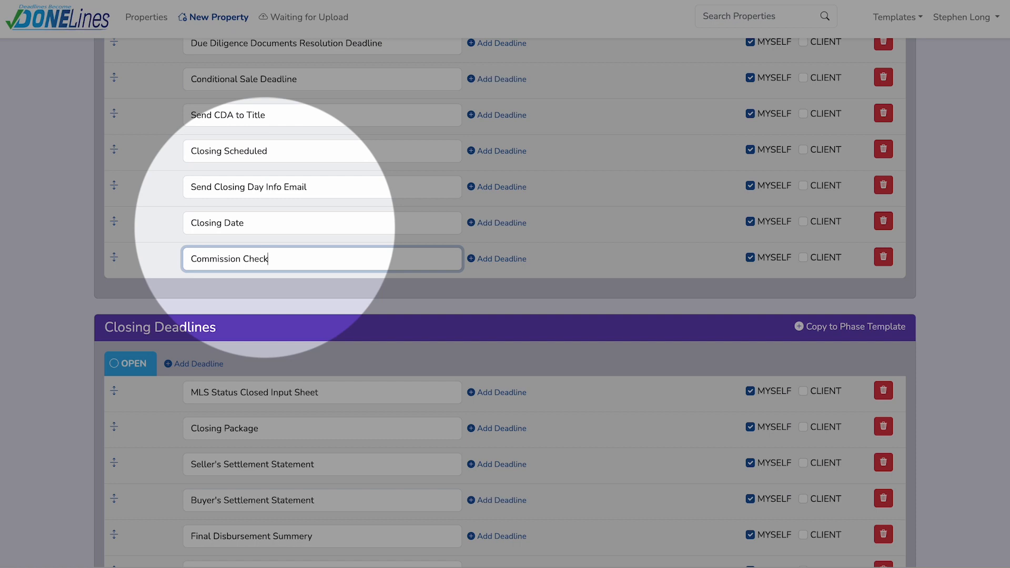
- Save and complete the edited Colorado Post 1978 office buyer template
scroll(267, 224, down, 1)
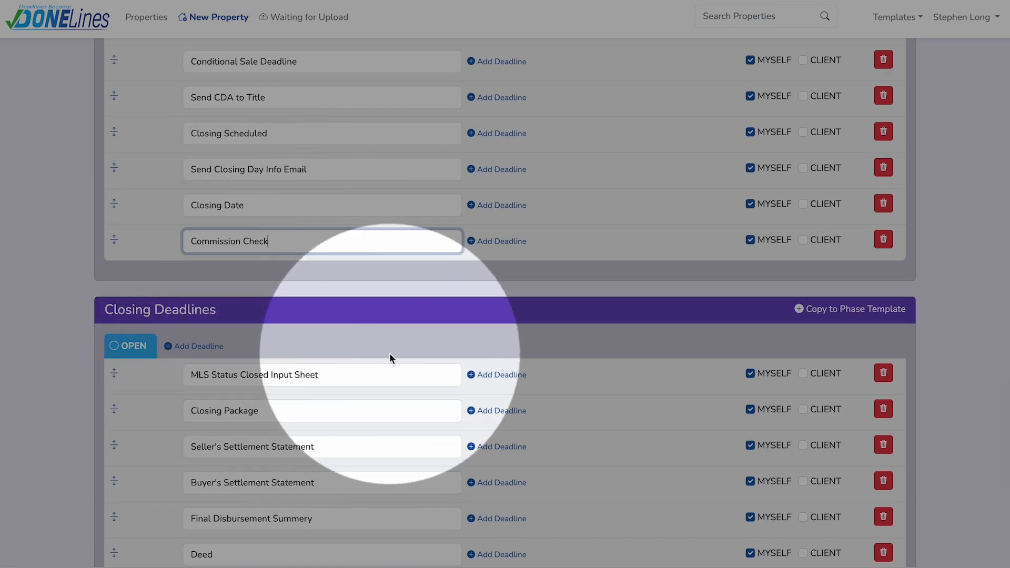
scroll(390, 355, up, 15)
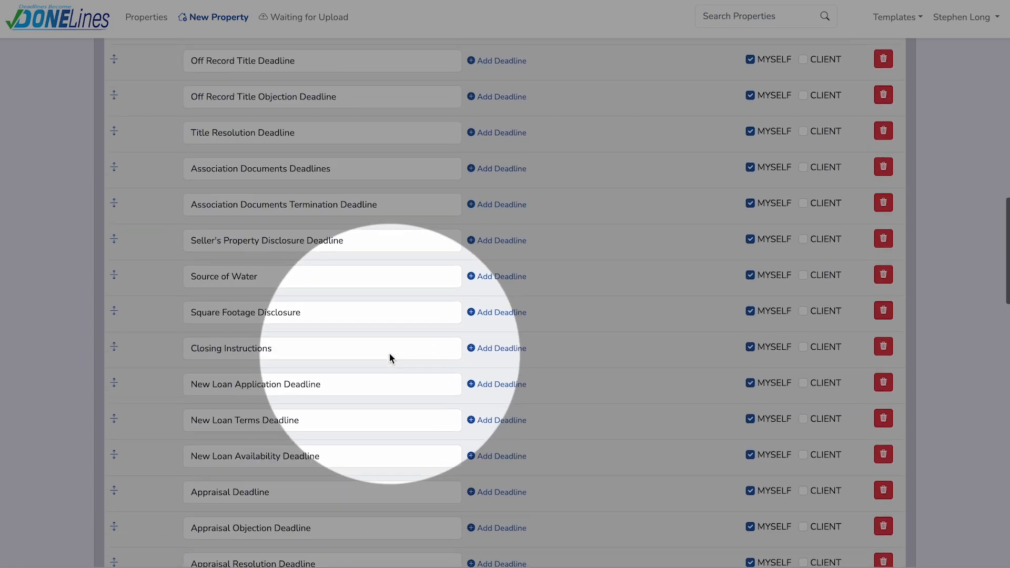
scroll(389, 355, up, 20)
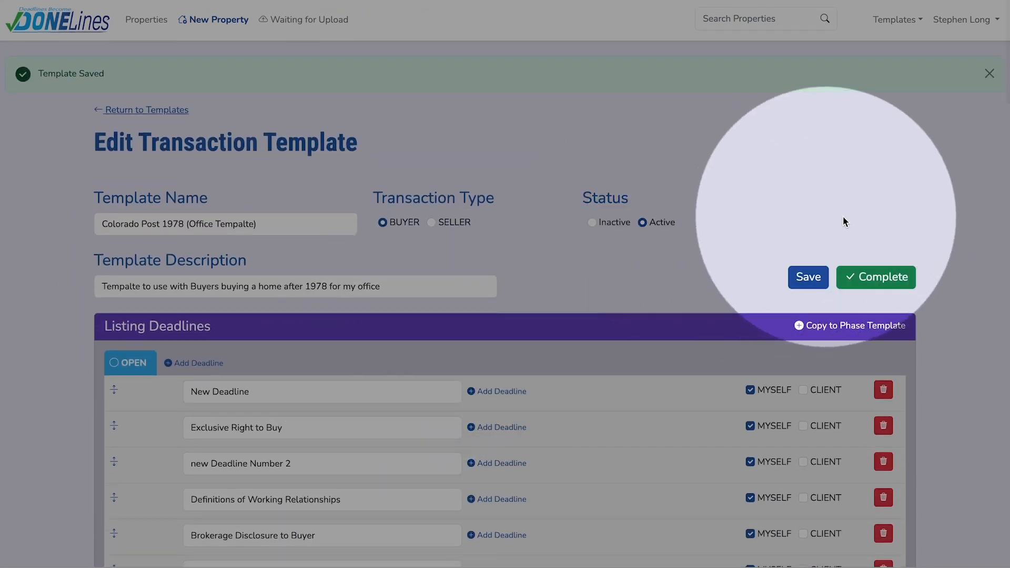
click(875, 278)
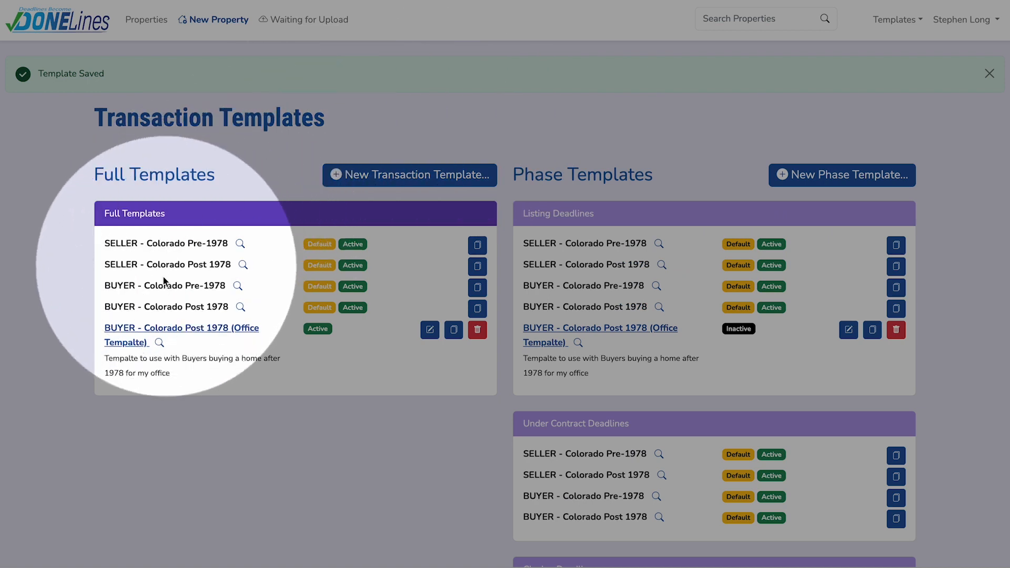